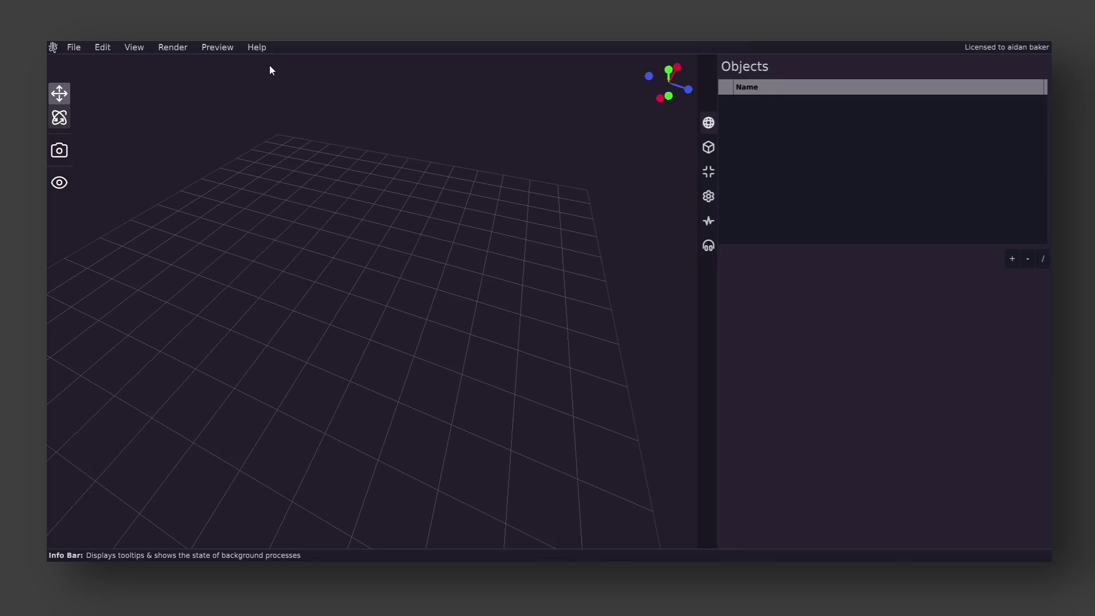
Turn on Tutorial Mode from the Help menu.
click(257, 50)
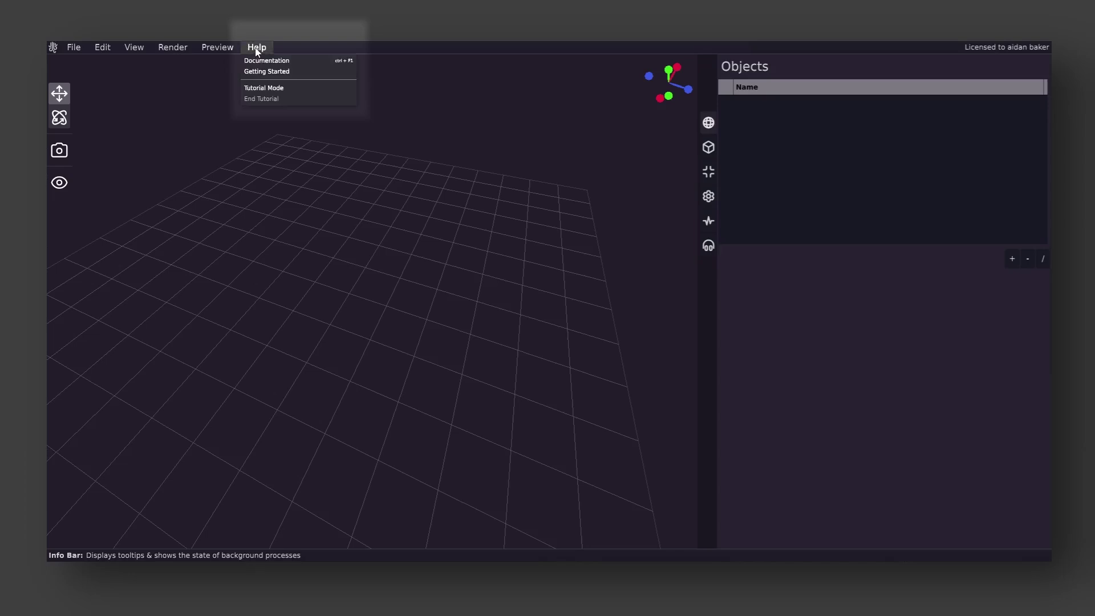
click(257, 89)
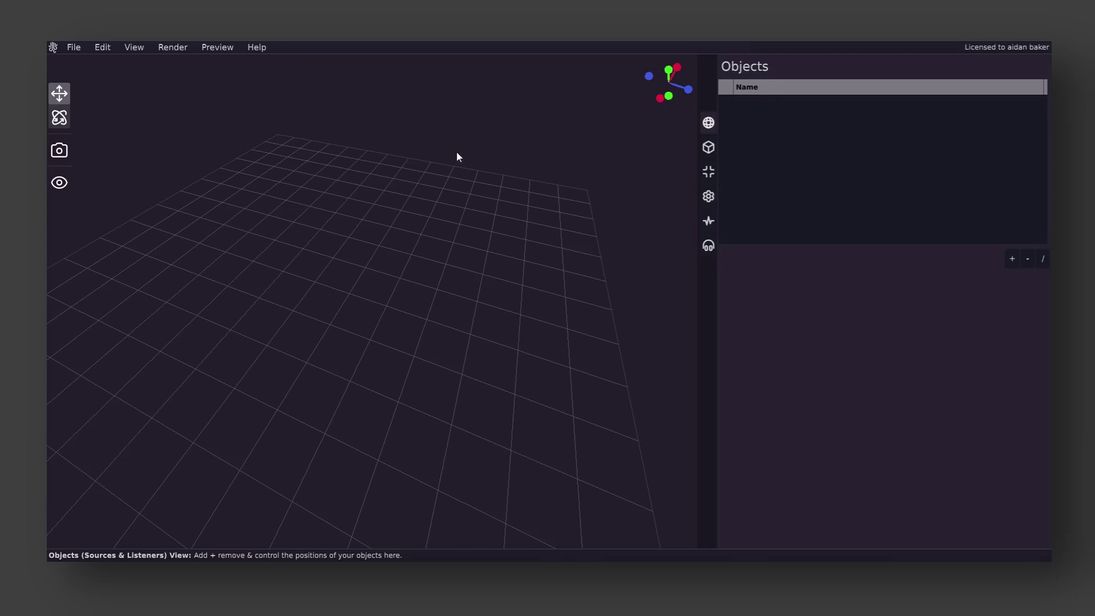
Browse the demo projects, preview and rotate Bedroom, then preview the Classroom demo.
click(77, 49)
click(84, 93)
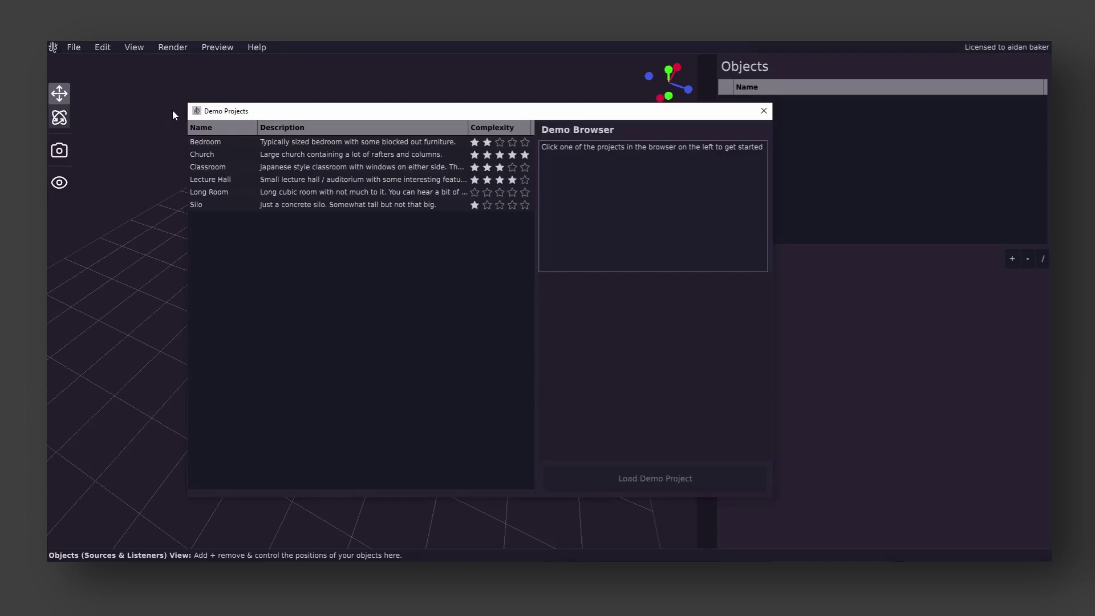
click(290, 145)
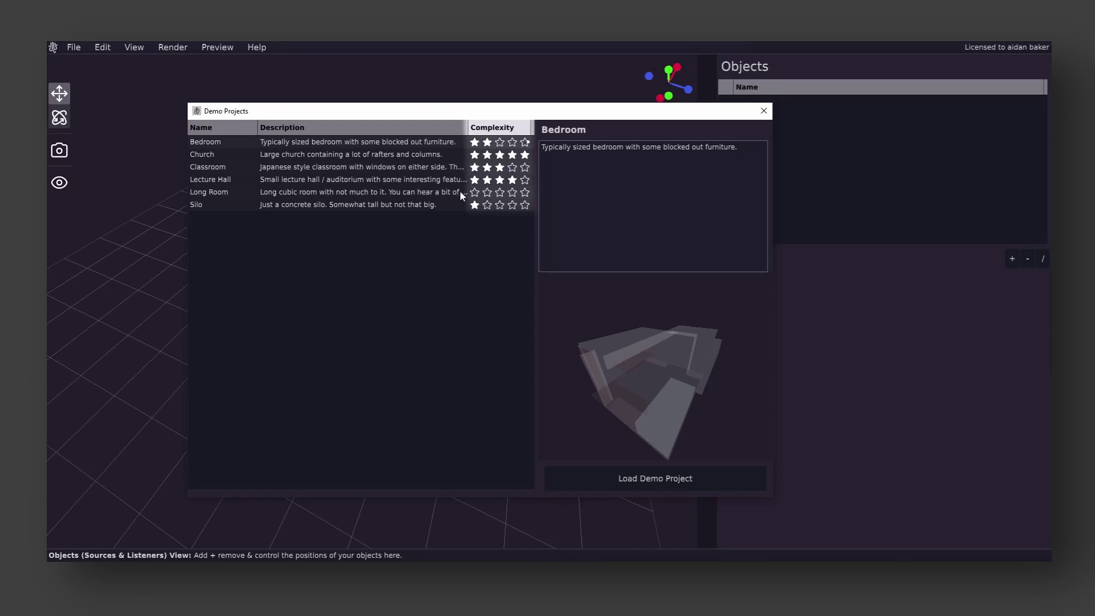
mouse_move(600, 375)
mouse_down()
mouse_move(649, 369)
mouse_move(592, 389)
mouse_move(603, 371)
mouse_up()
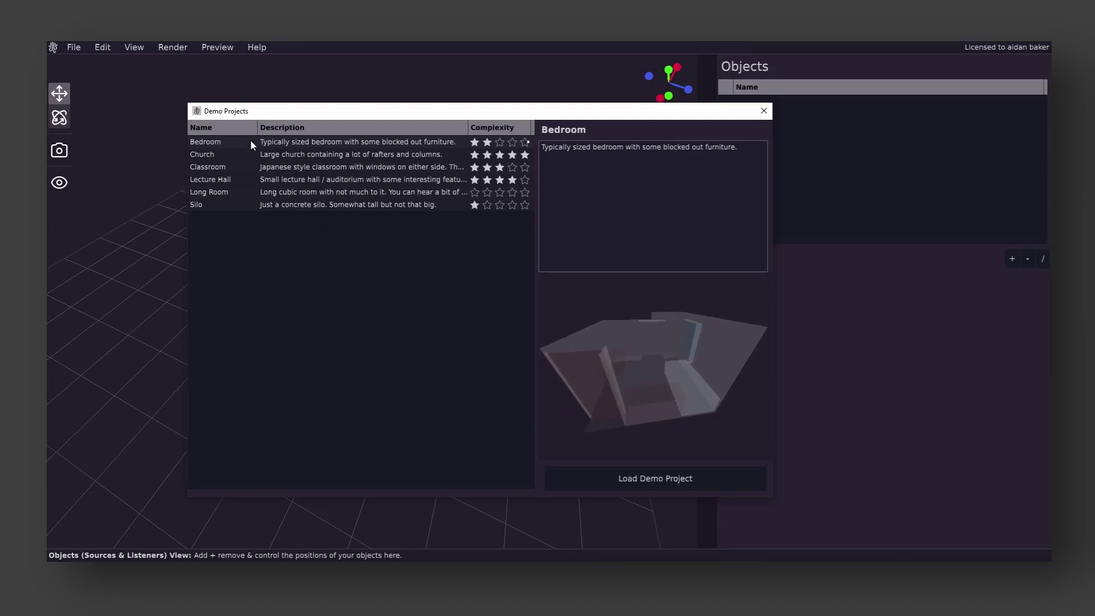
click(263, 165)
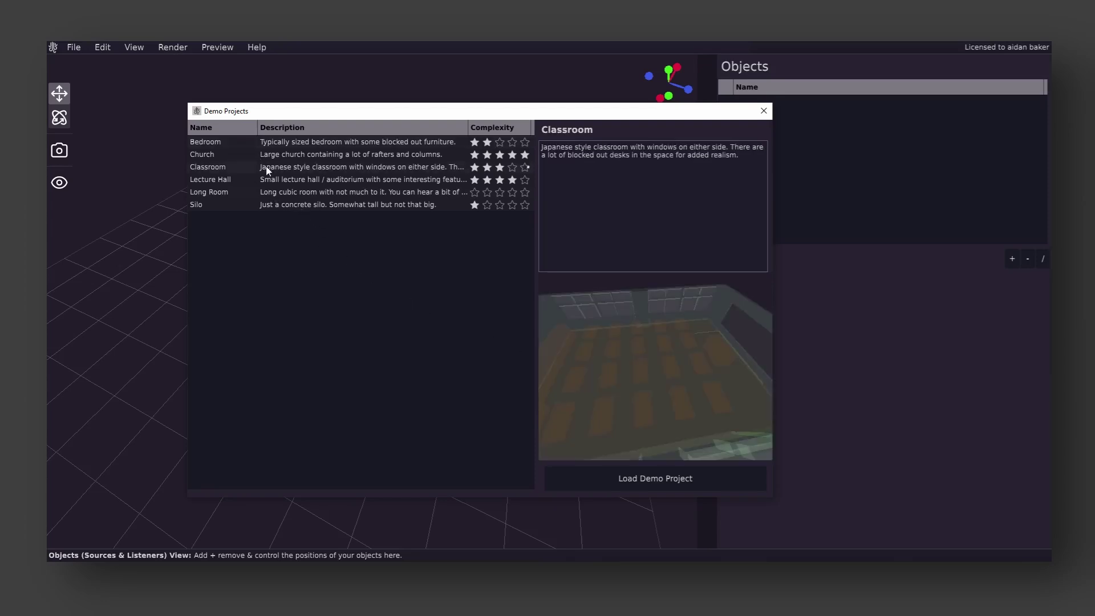
Load the Classroom demo, discarding the empty project's changes, and orbit to an overhead view.
click(628, 480)
click(471, 349)
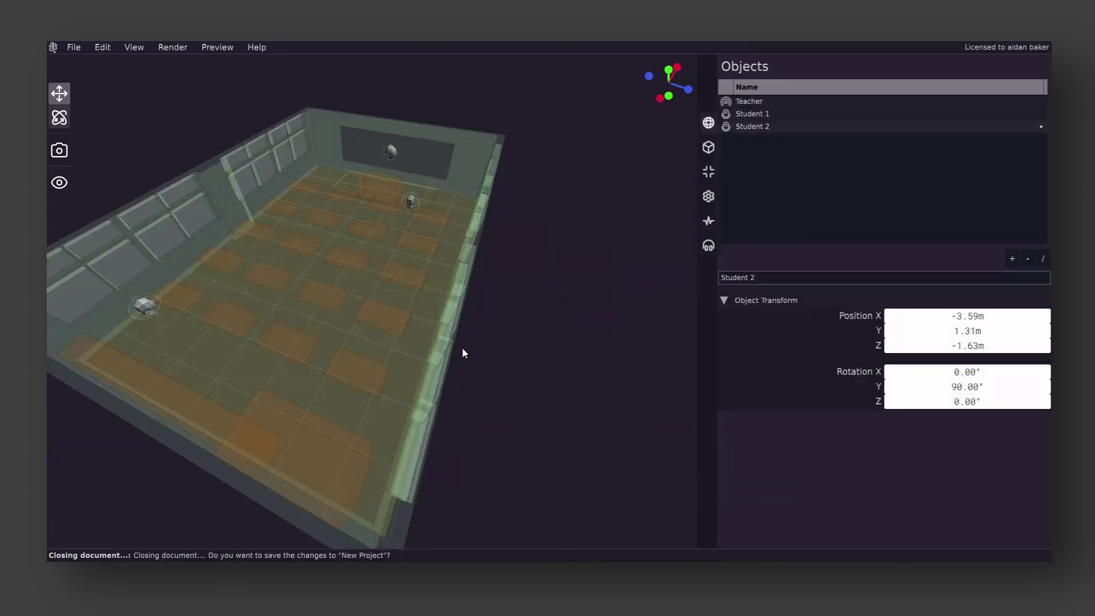
drag(512, 426, 404, 409)
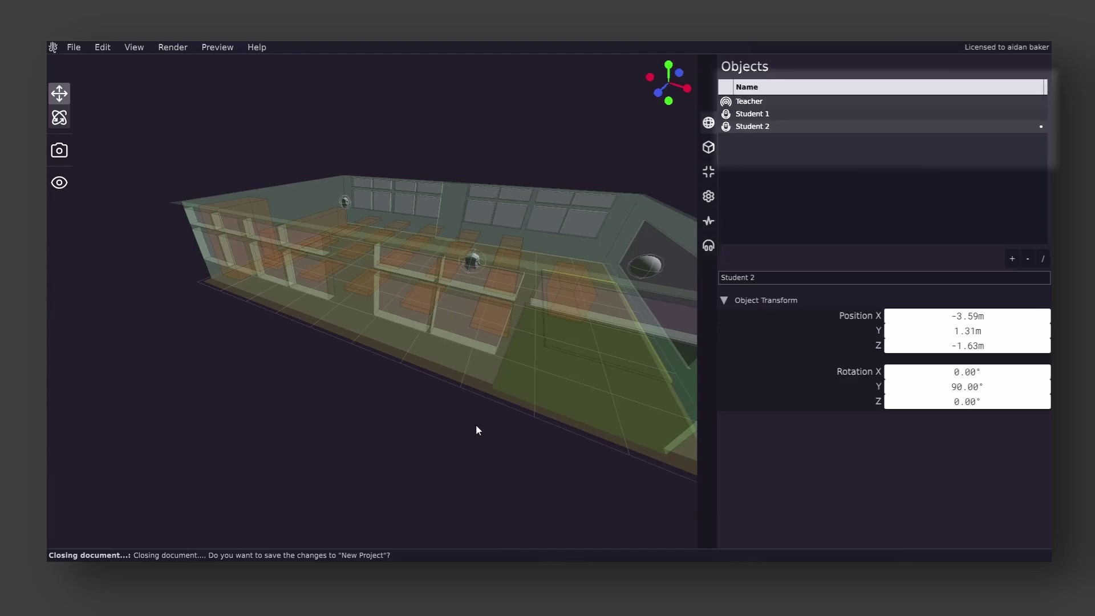
drag(477, 425, 450, 430)
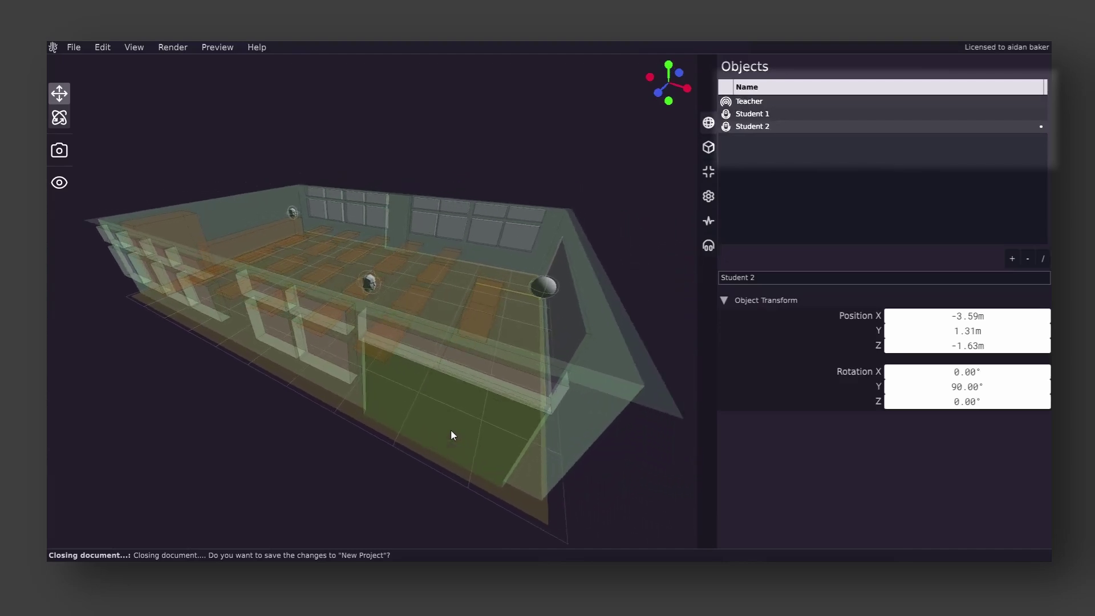
Select Student 2 and move its X position to -3.52 m.
click(740, 103)
click(741, 111)
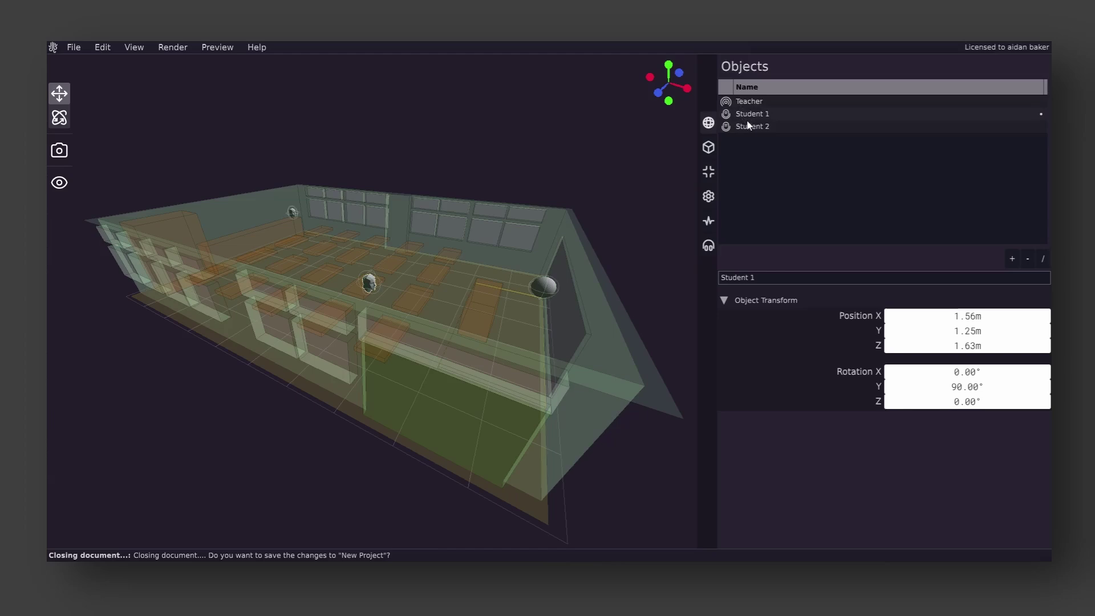
click(748, 125)
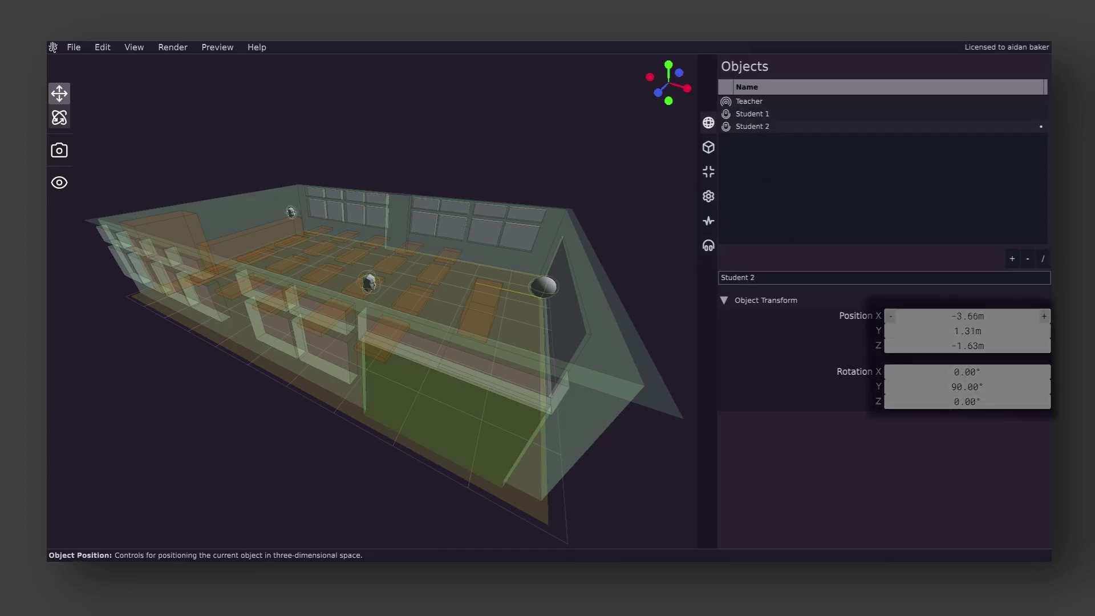
drag(968, 316, 673, 306)
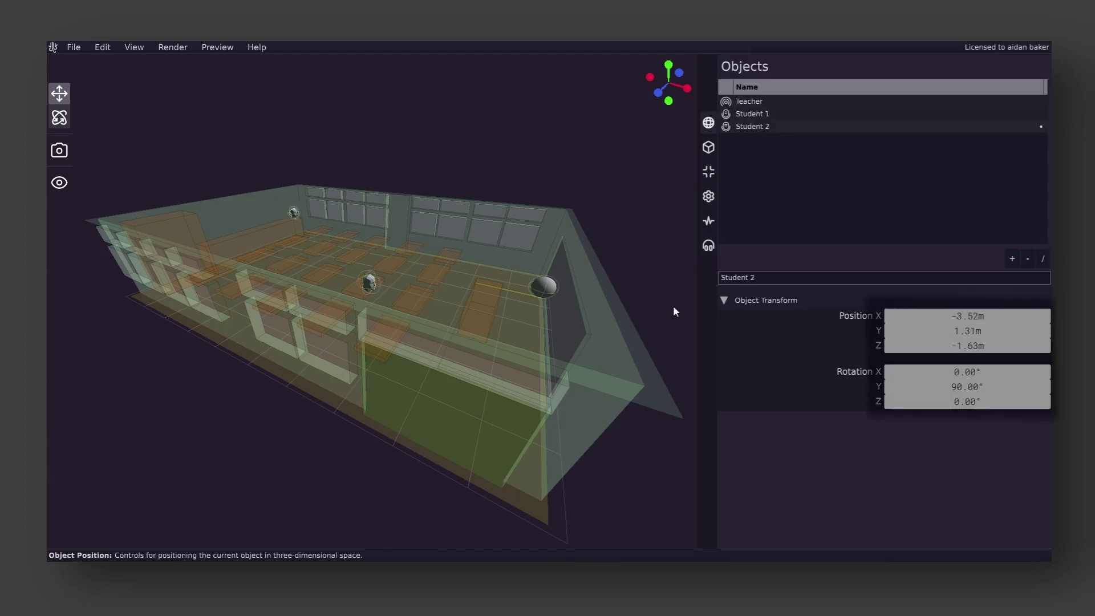
click(372, 285)
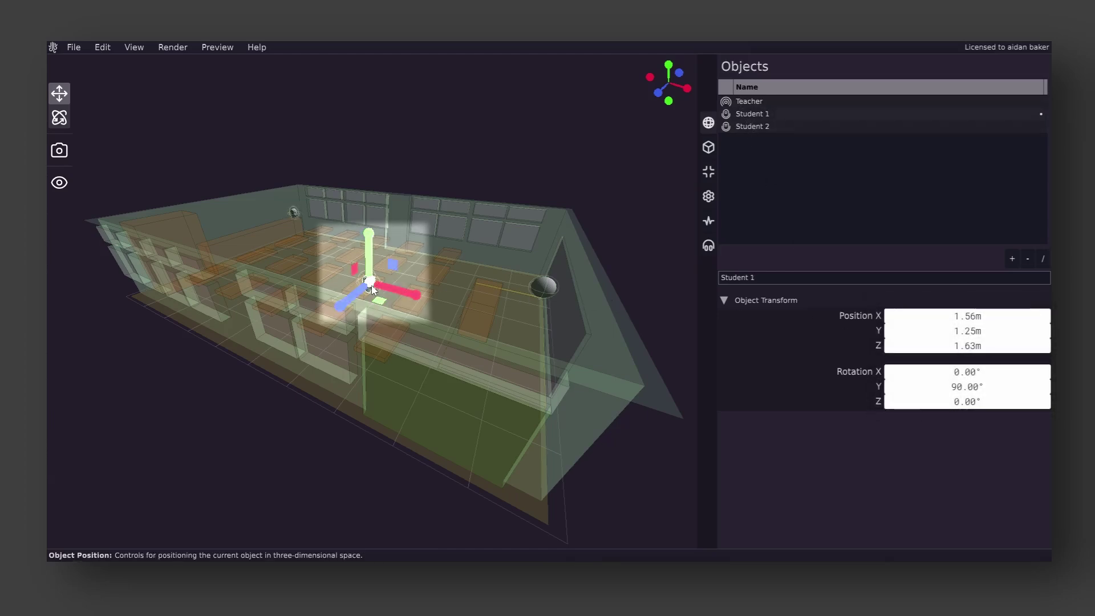
click(547, 288)
click(294, 213)
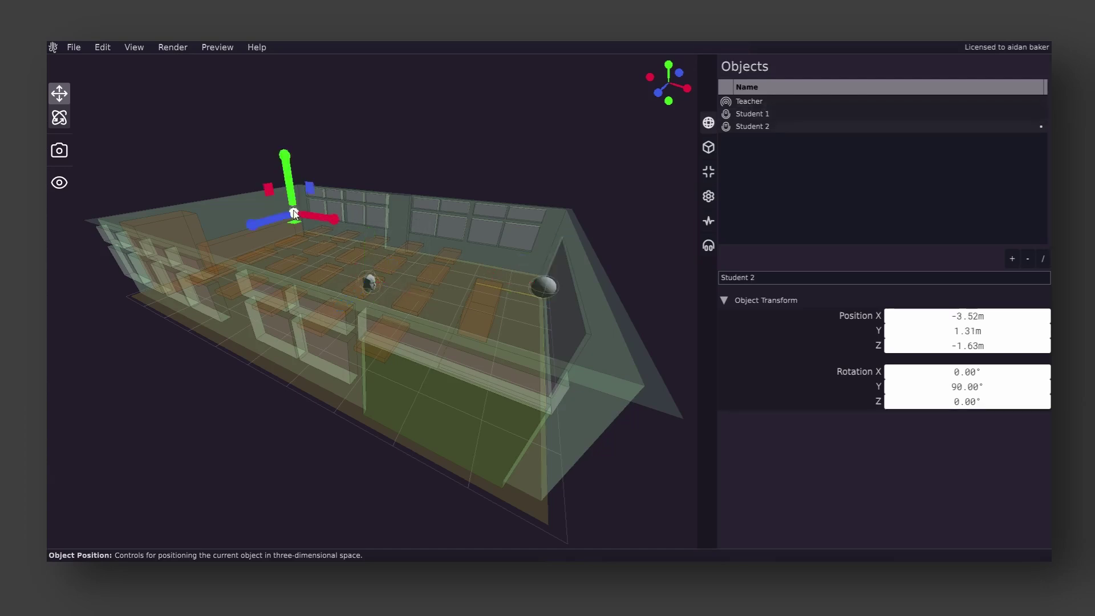
click(286, 274)
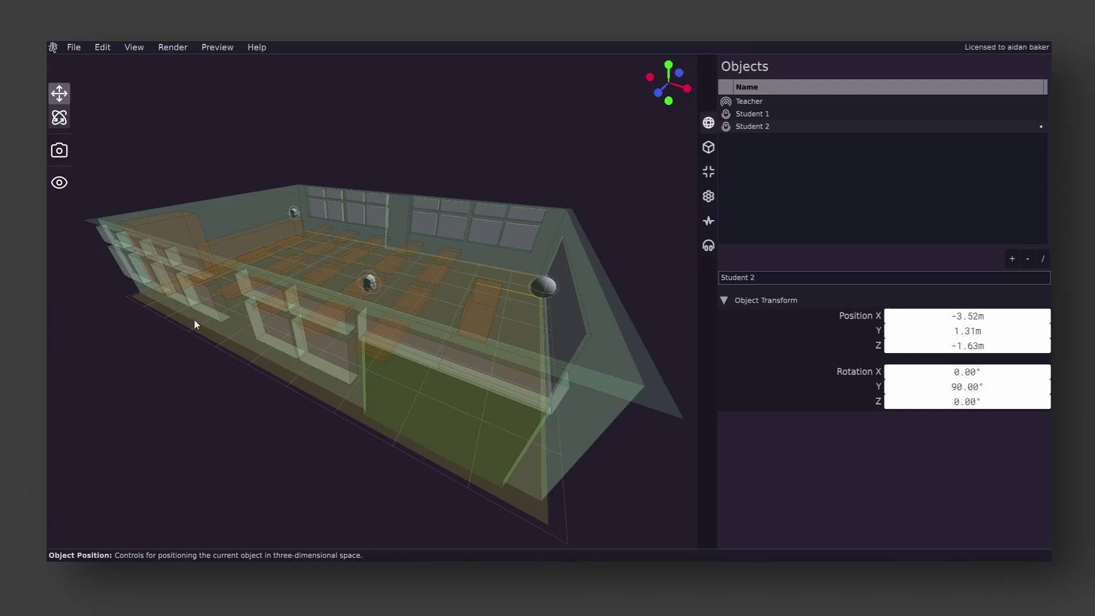
mouse_move(176, 332)
middle_down()
mouse_move(207, 337)
mouse_move(169, 313)
mouse_move(172, 345)
mouse_move(196, 306)
mouse_move(163, 313)
mouse_move(176, 324)
middle_up()
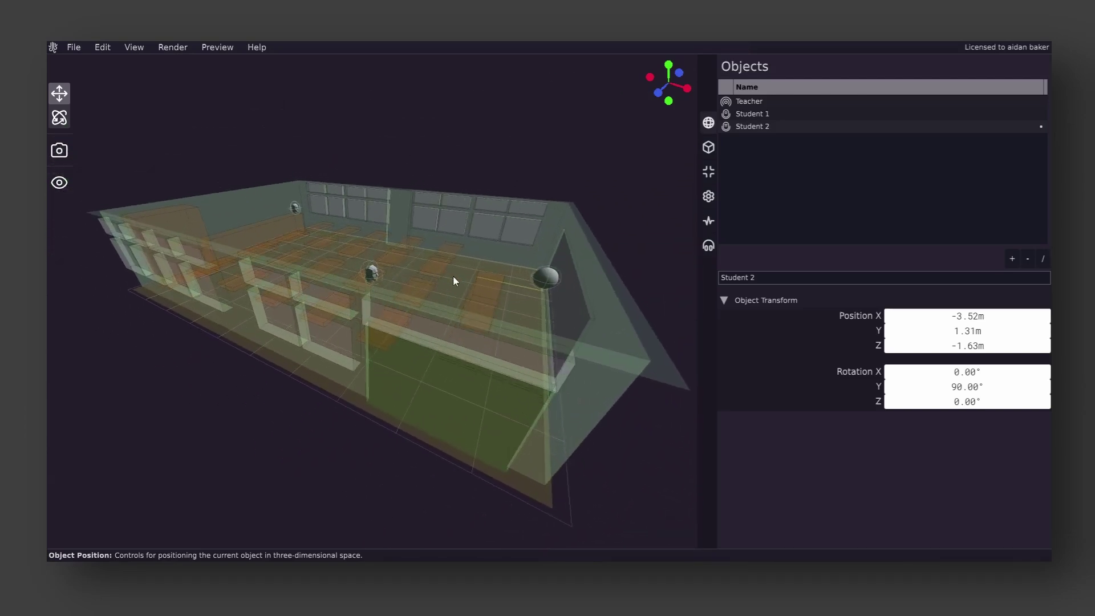
middle_drag(454, 279, 360, 287)
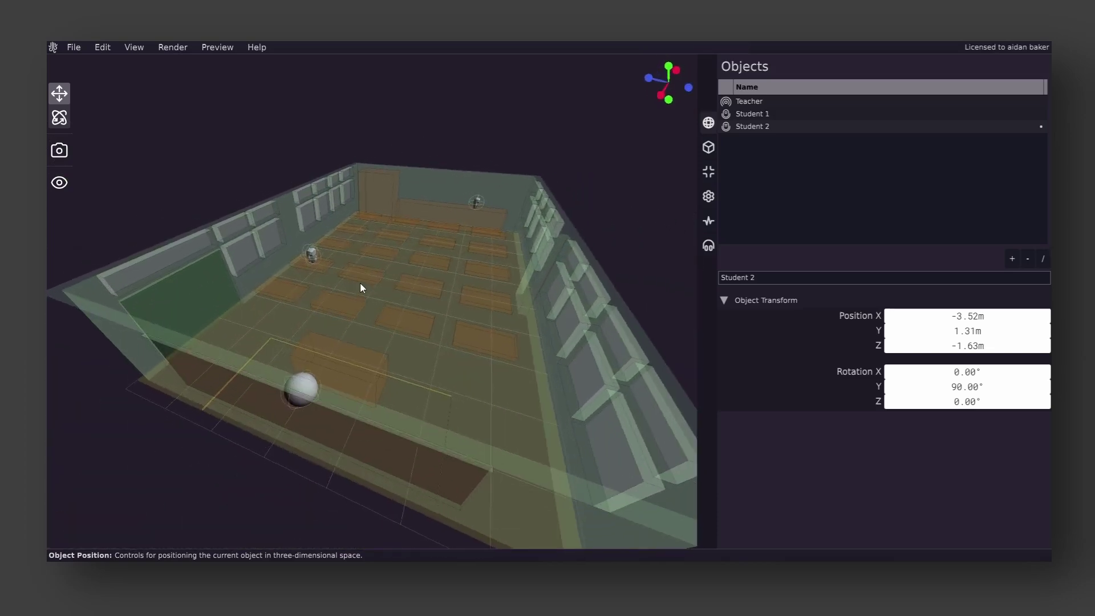
scroll(384, 289, down, 5)
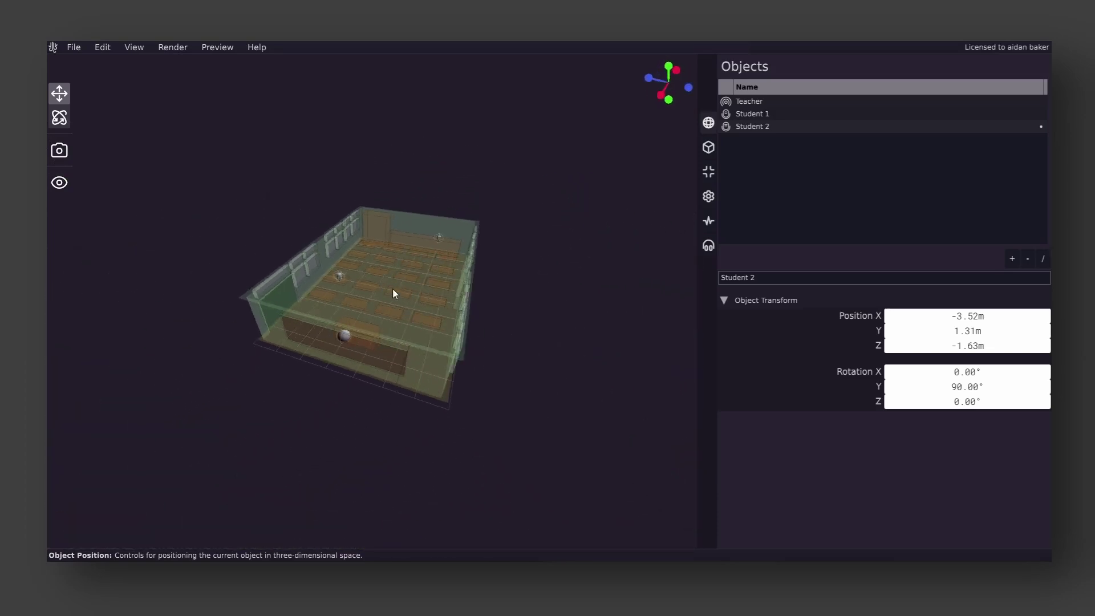
scroll(392, 291, up, 5)
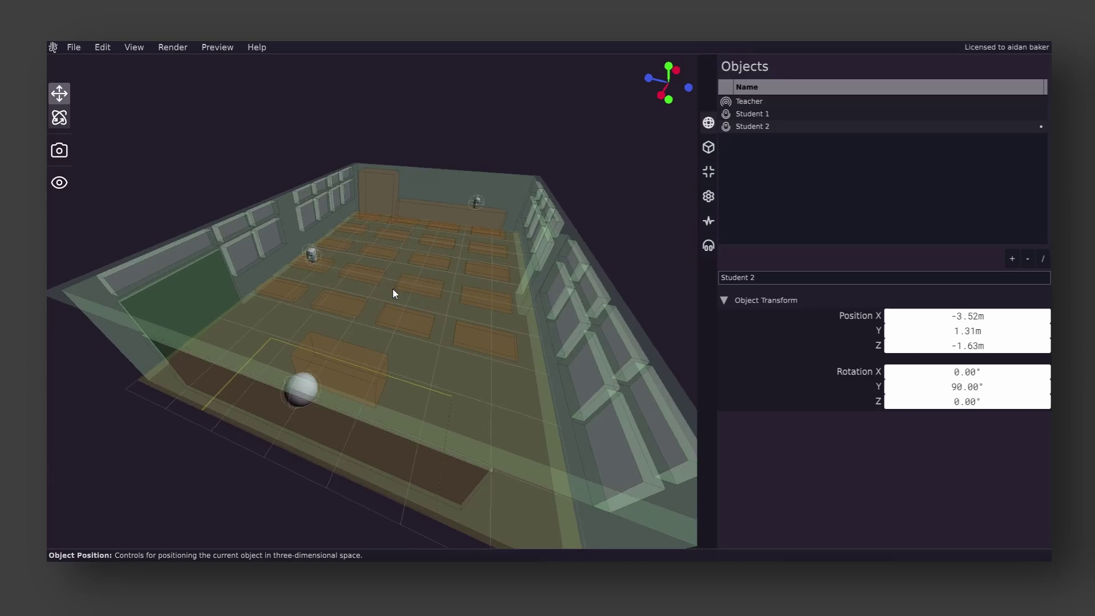
middle_drag(392, 290, 367, 313)
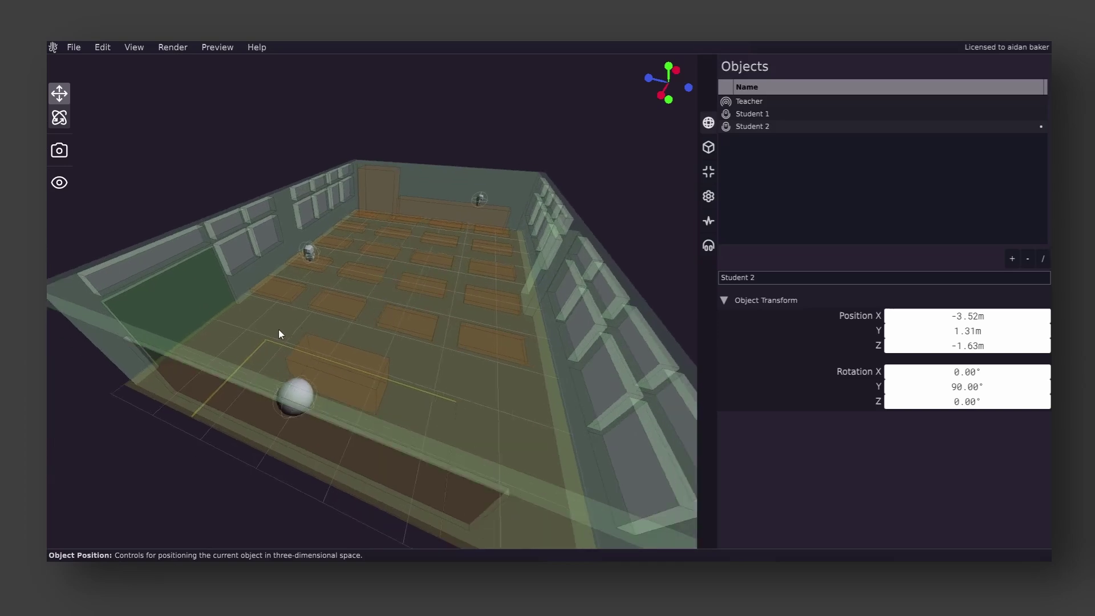
mouse_move(279, 330)
middle_down()
mouse_move(304, 326)
mouse_move(276, 325)
middle_up()
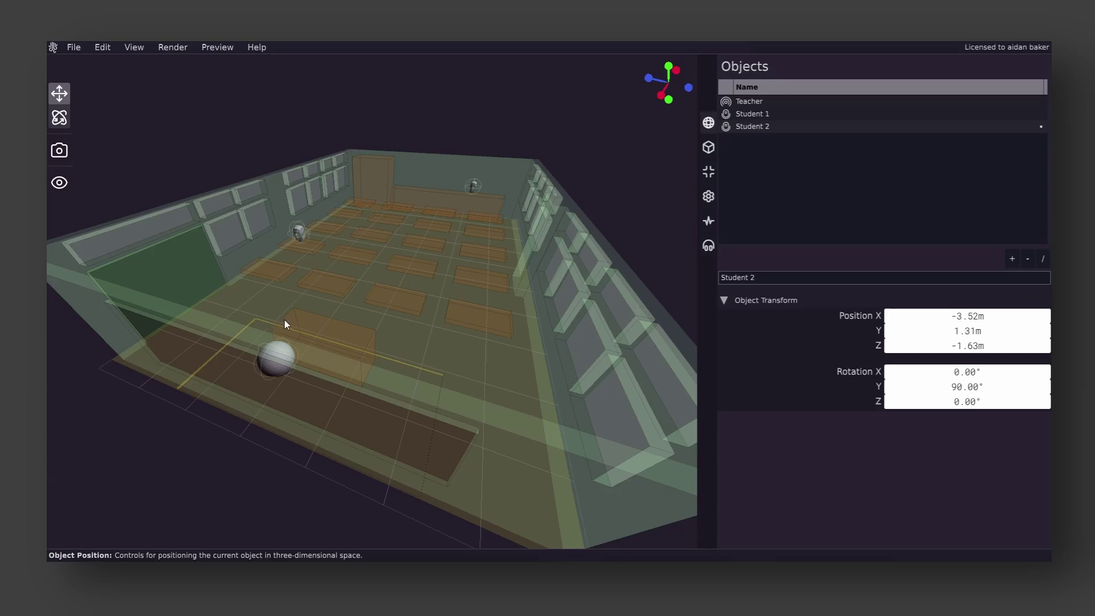
Simulate the classroom acoustics from the Teacher source, tracing 2499 paths, and view the rays.
click(708, 172)
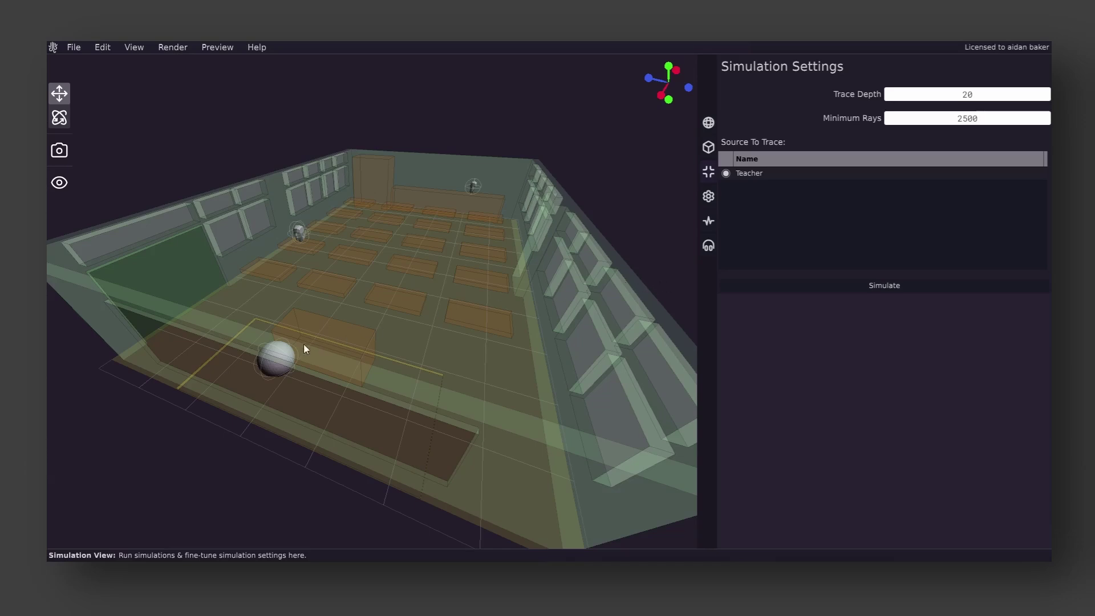
click(285, 359)
click(345, 350)
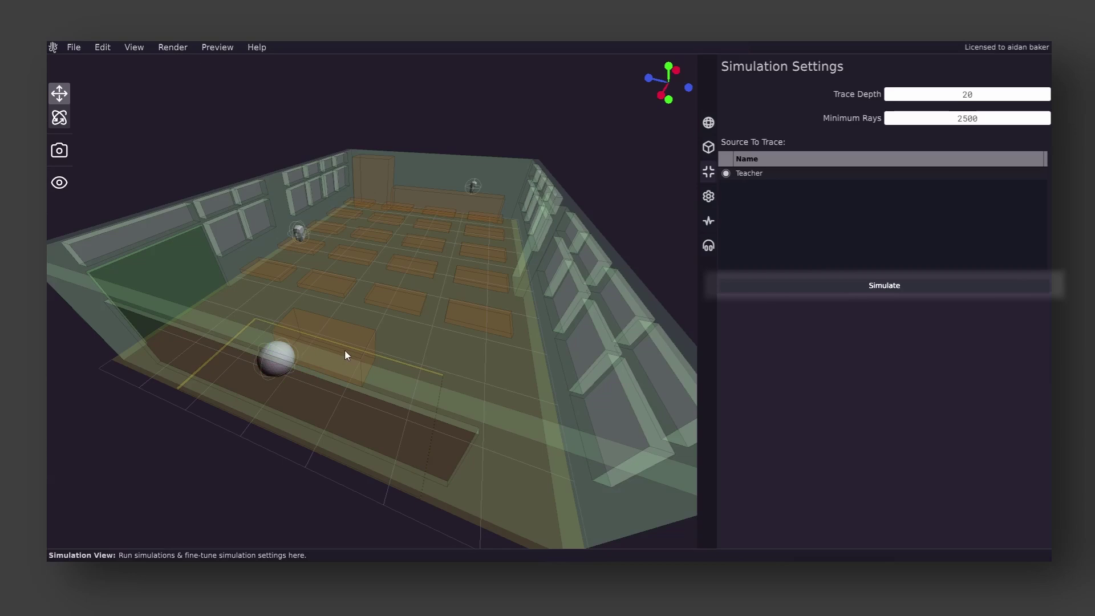
click(785, 290)
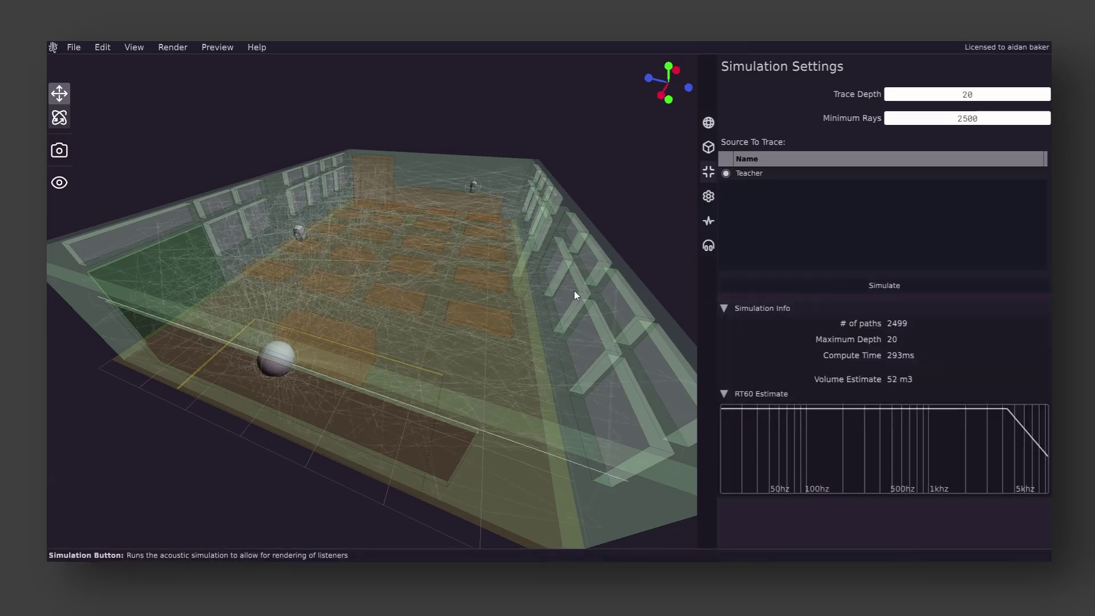
middle_drag(540, 327, 288, 315)
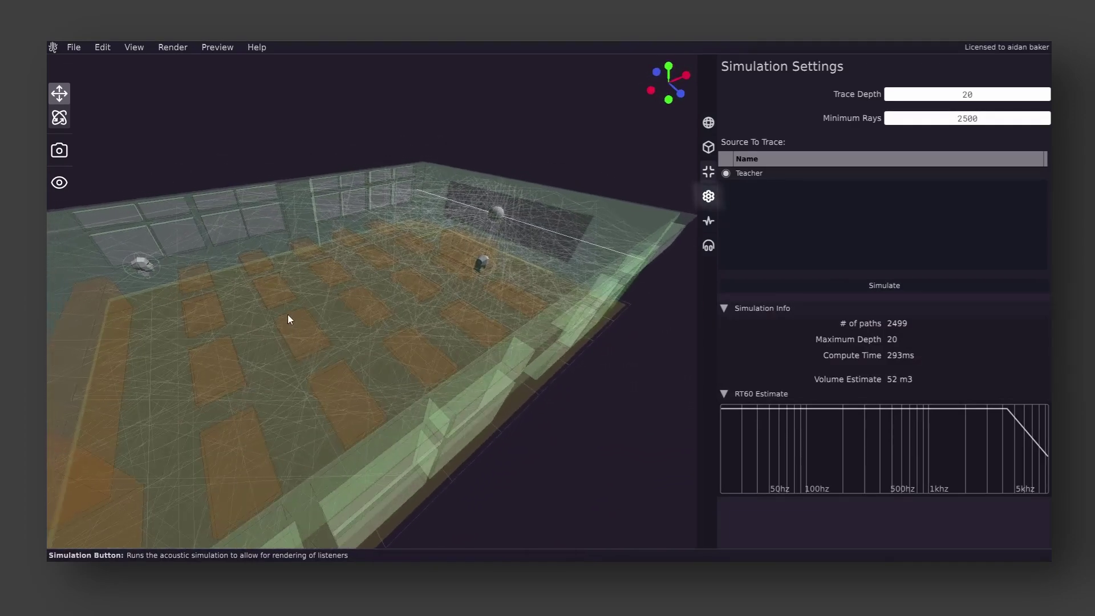
Exclude Student 2 from rendering so only Student 1 is rendered.
click(708, 196)
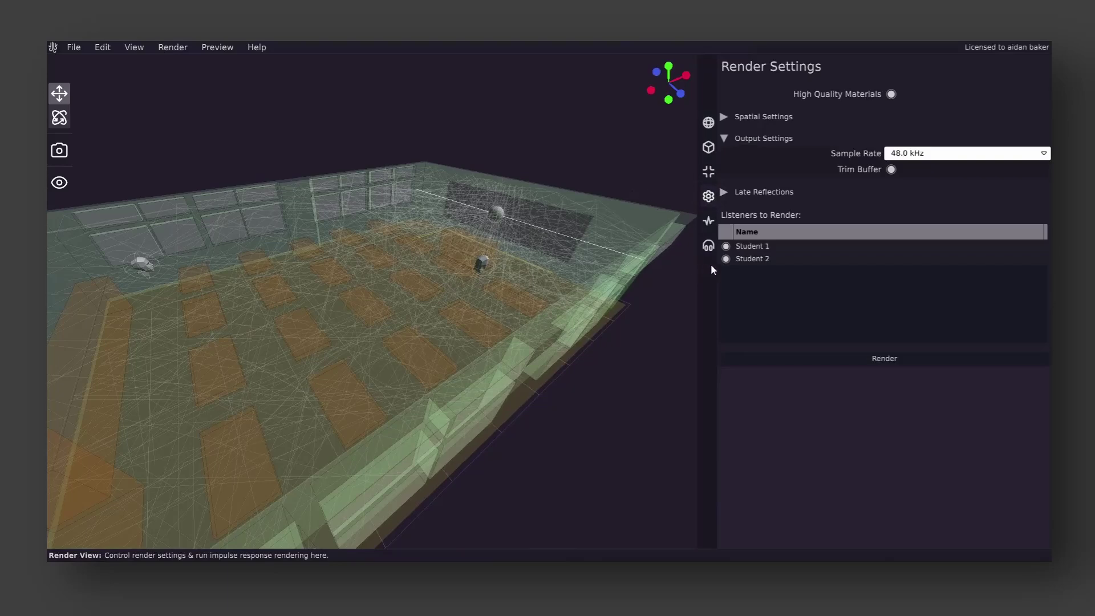
click(726, 259)
middle_drag(550, 348, 384, 342)
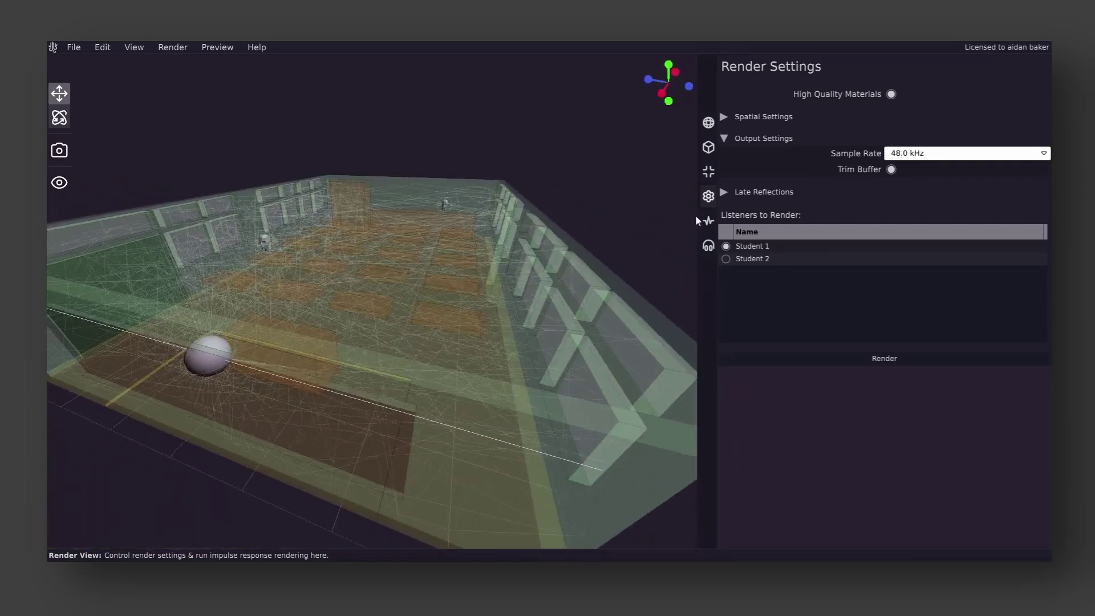
click(724, 193)
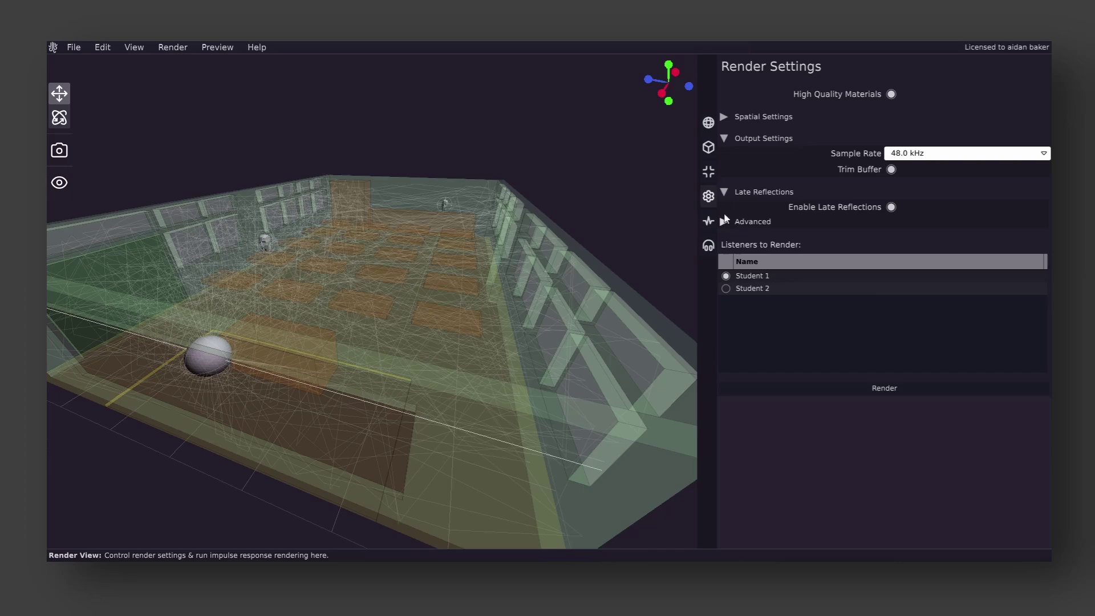
click(724, 193)
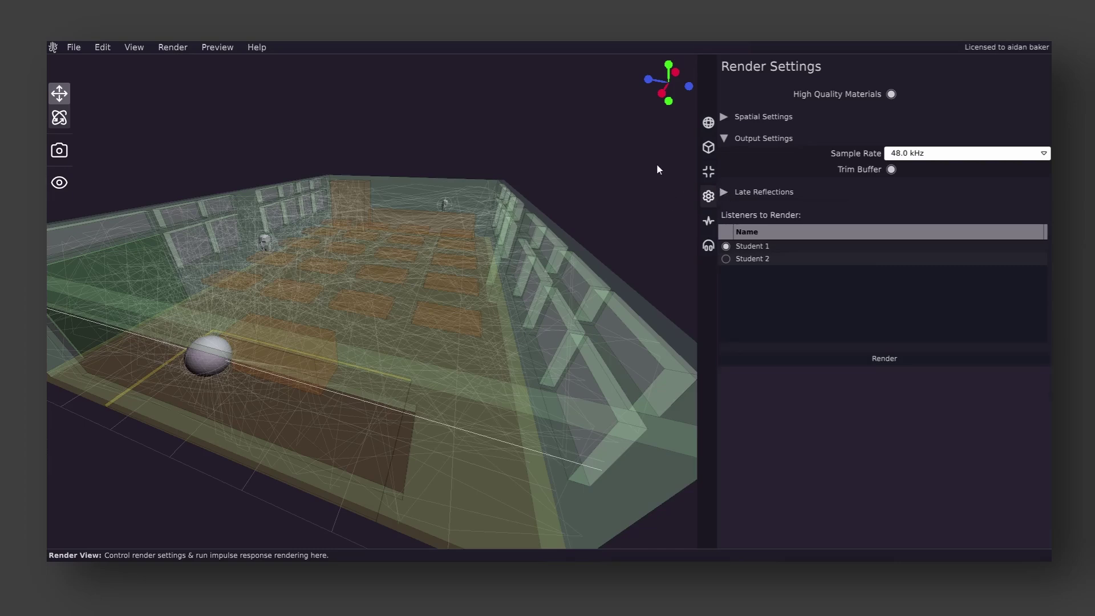
Set Spatial Output to Binaural and render Student 1's impulse response.
click(724, 118)
click(891, 132)
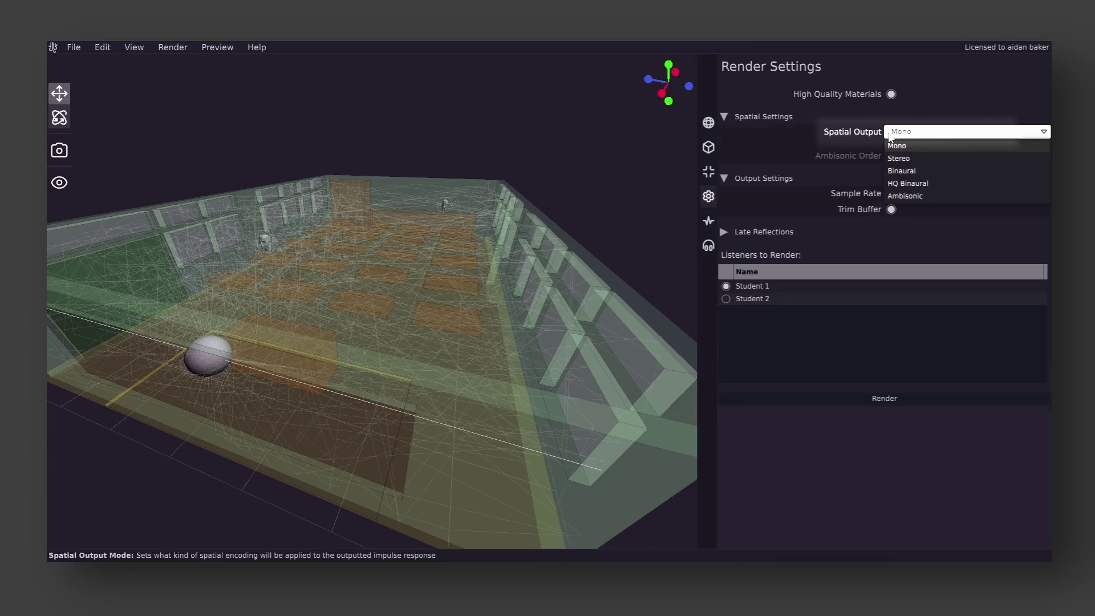
click(900, 171)
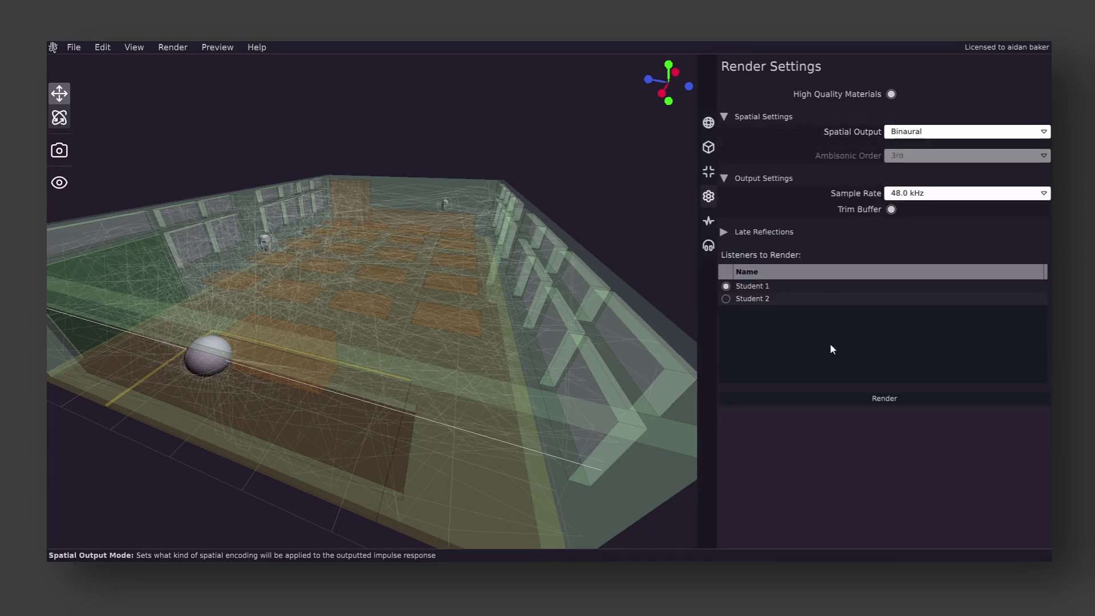
click(833, 399)
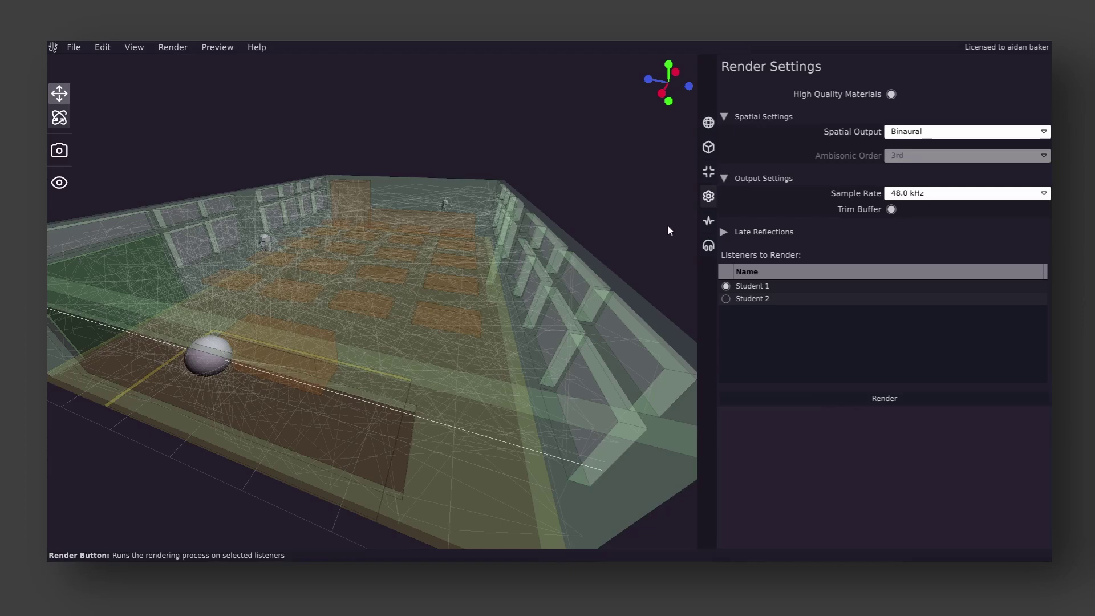
Show the Teacher to Student 1 impulse response analyses and scroll to Save Settings.
click(709, 222)
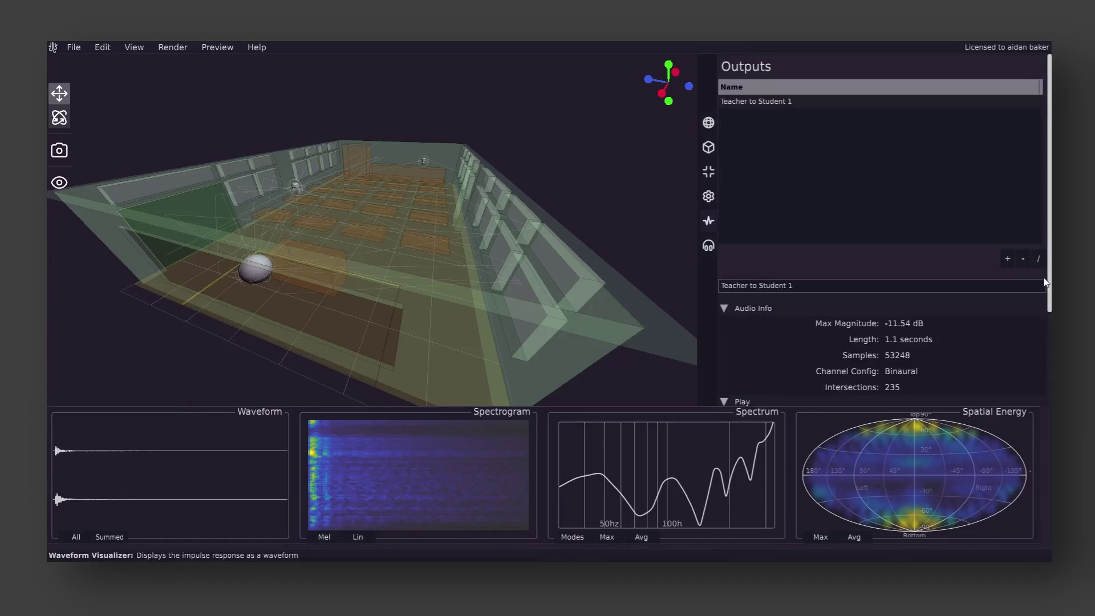
drag(1048, 283, 1049, 381)
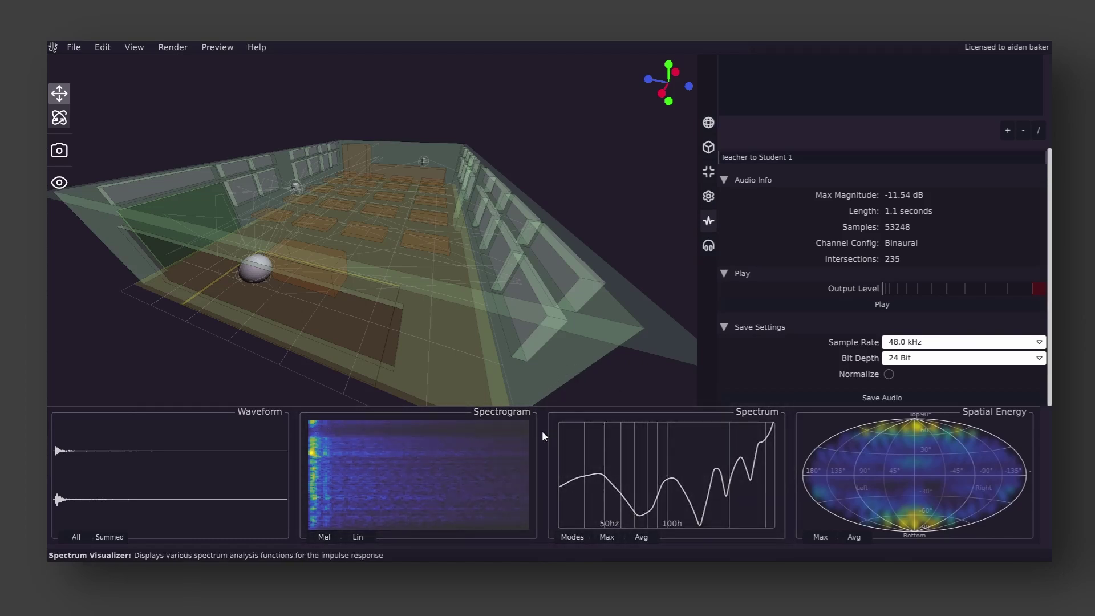
Switch the spectrum between Max, Avg and Modes views and inspect the peak.
click(611, 540)
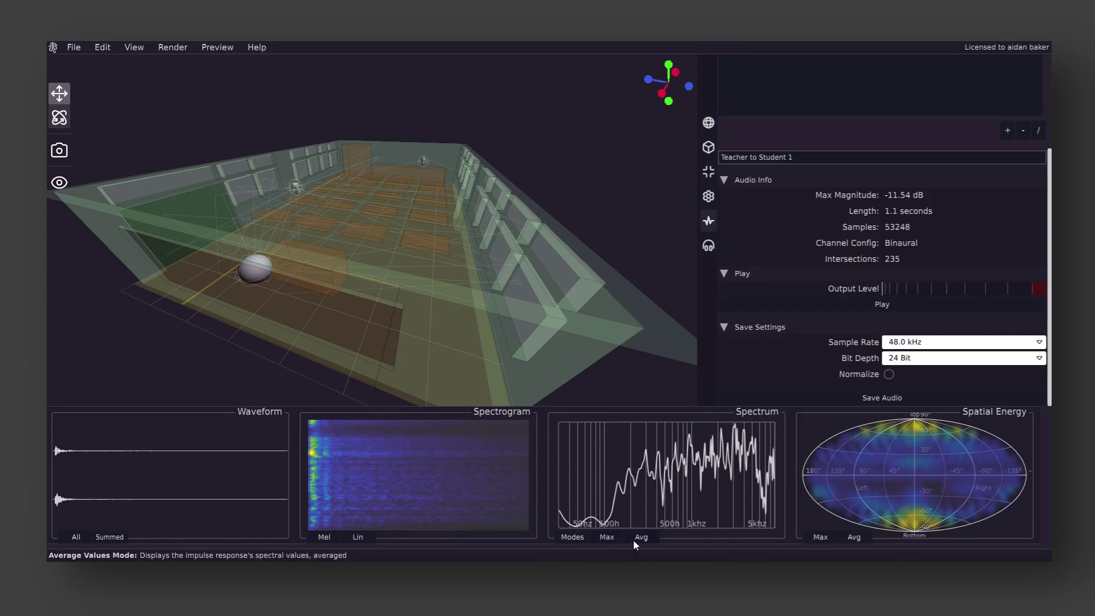
click(632, 538)
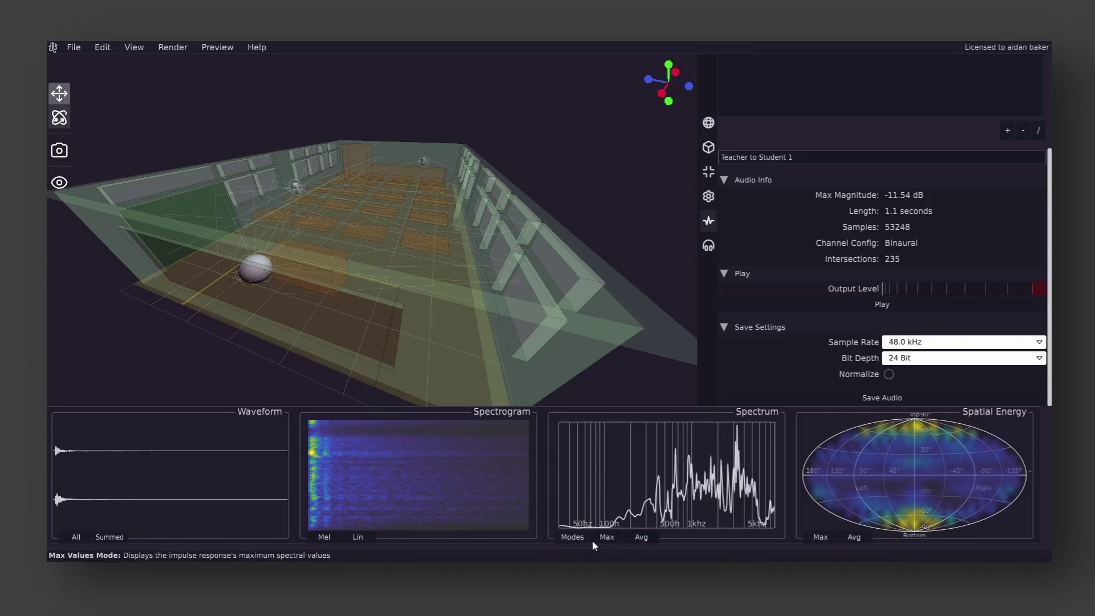
click(576, 538)
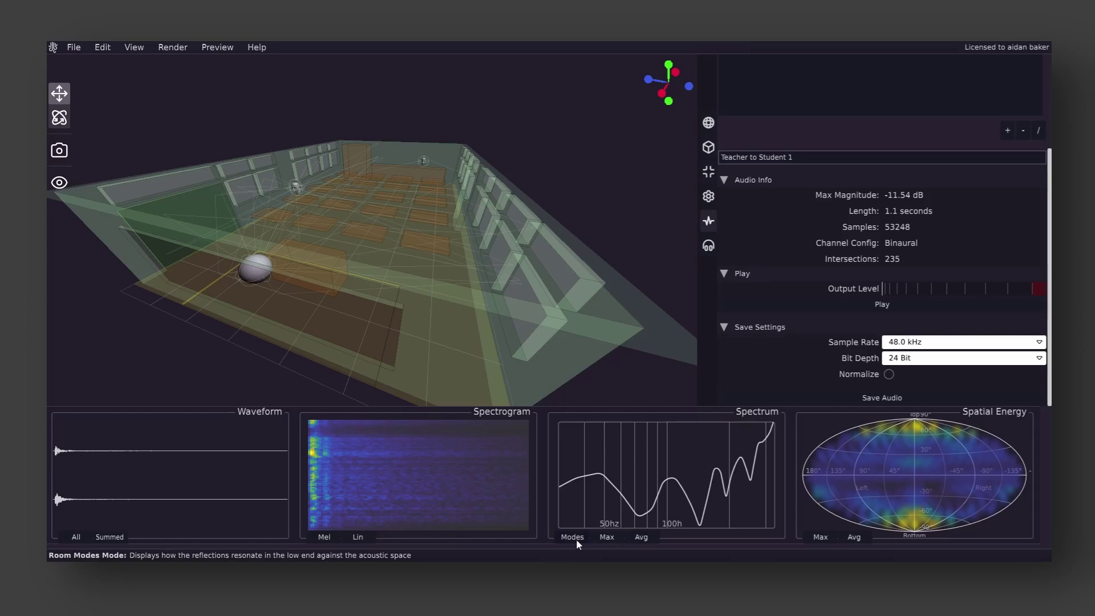
mouse_move(600, 471)
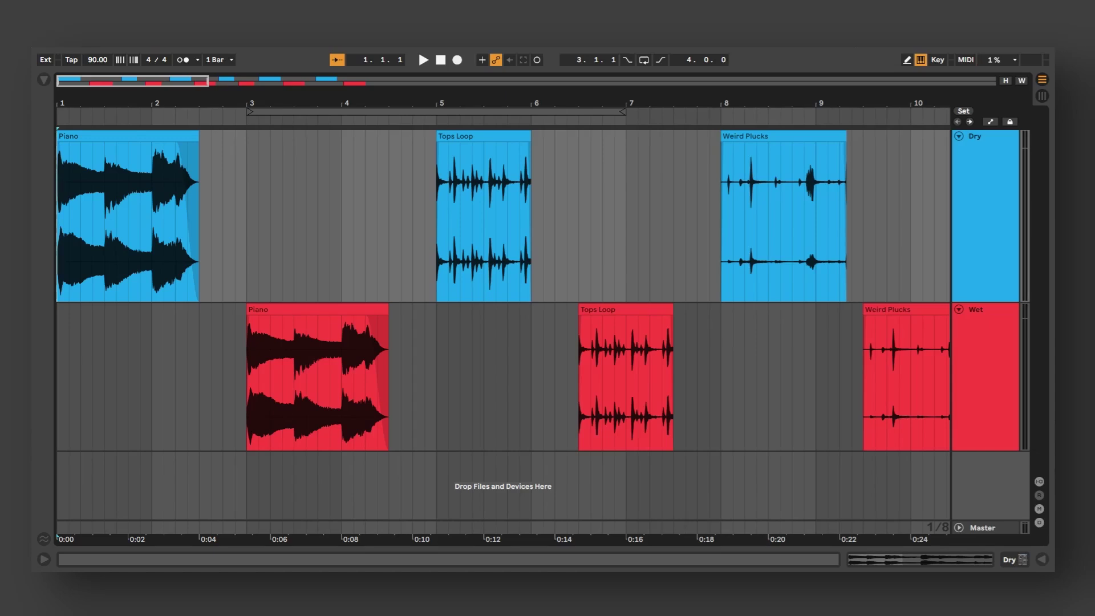
Start arrangement playback to audition the dry and reverb clips.
key(space)
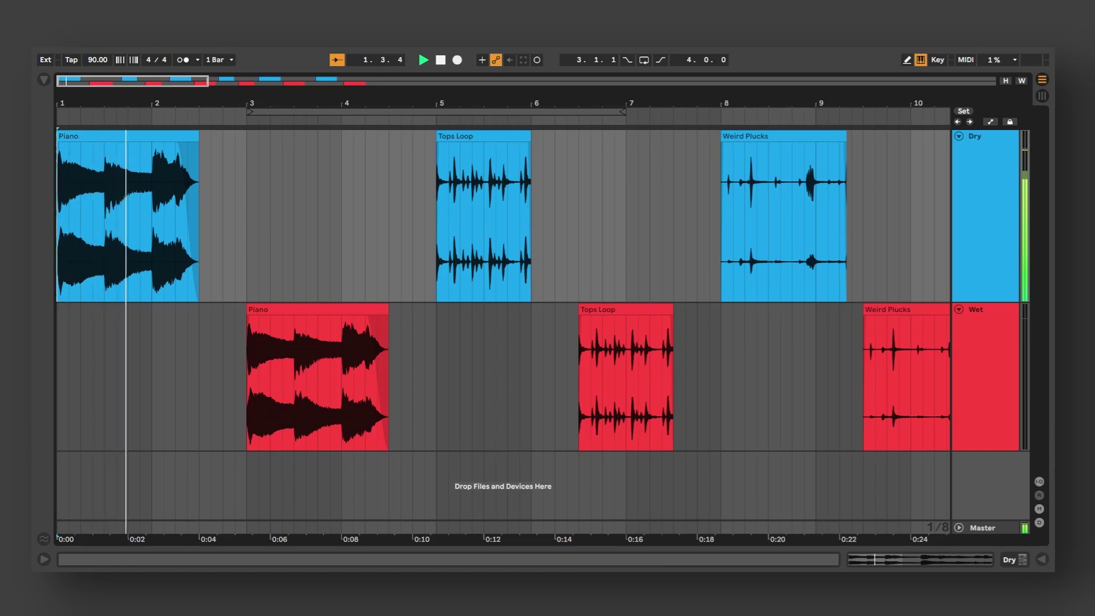